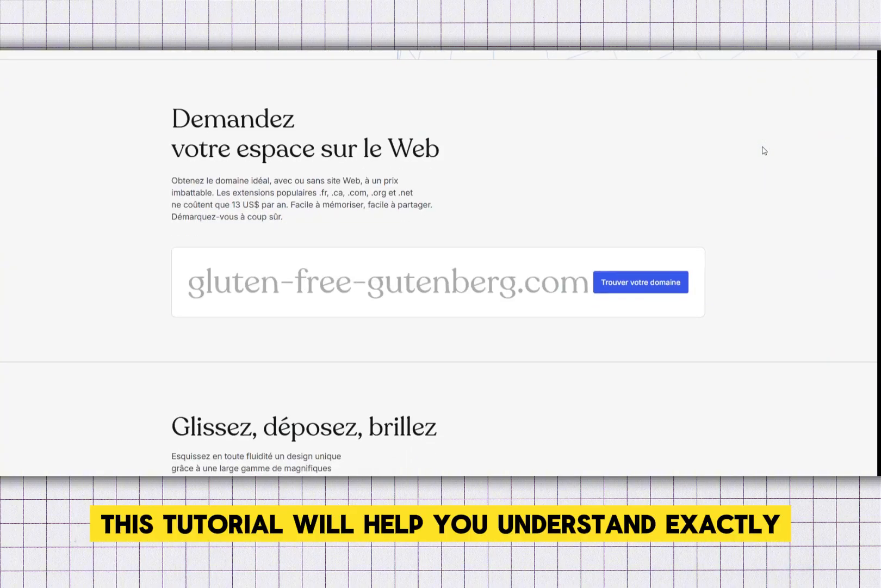
scroll(764, 151, "down", 7)
scroll(765, 151, "down", 1)
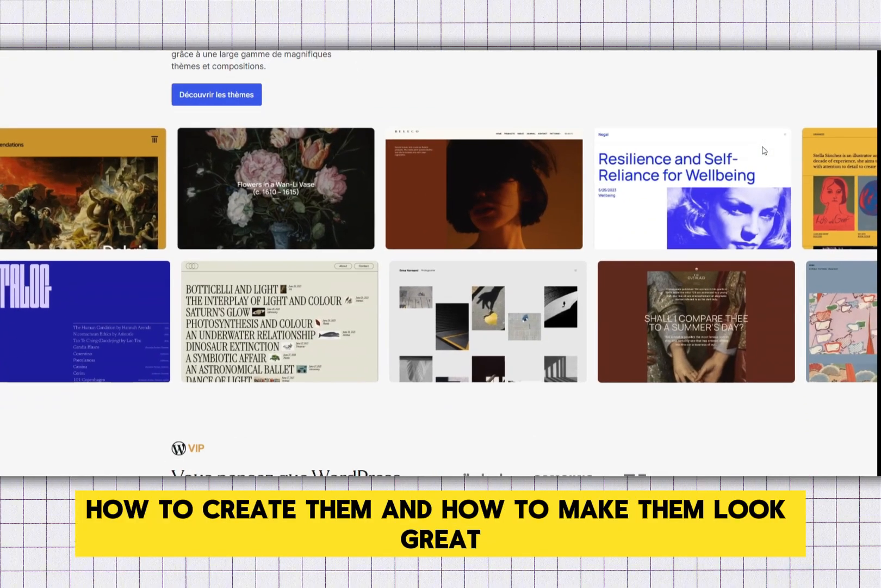
mouse_move(763, 151)
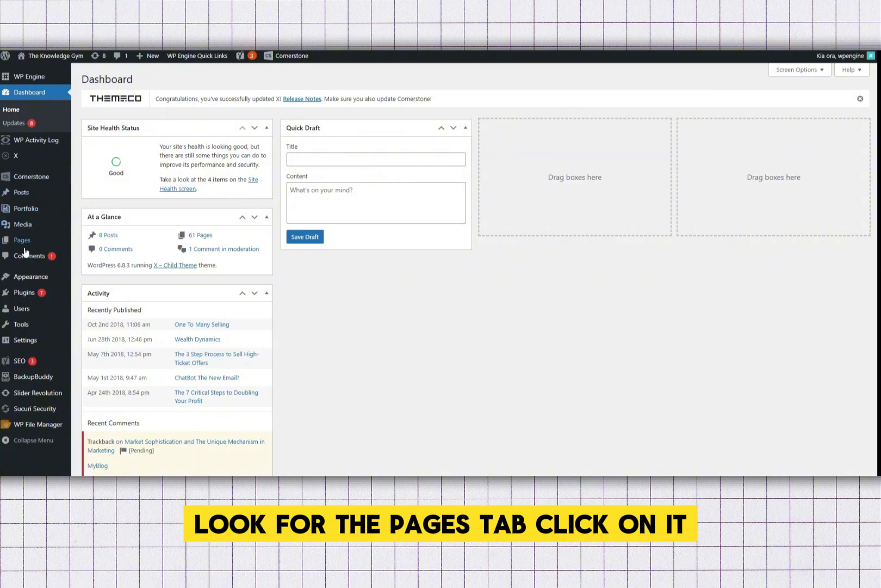
Open the site's list of pages and start adding a new page
mouse_move(17, 240)
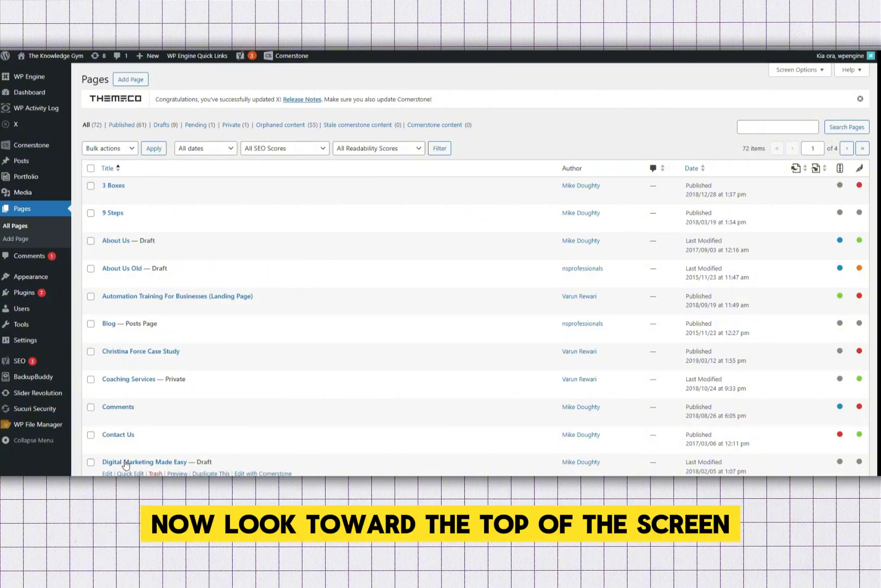
left_click(141, 83)
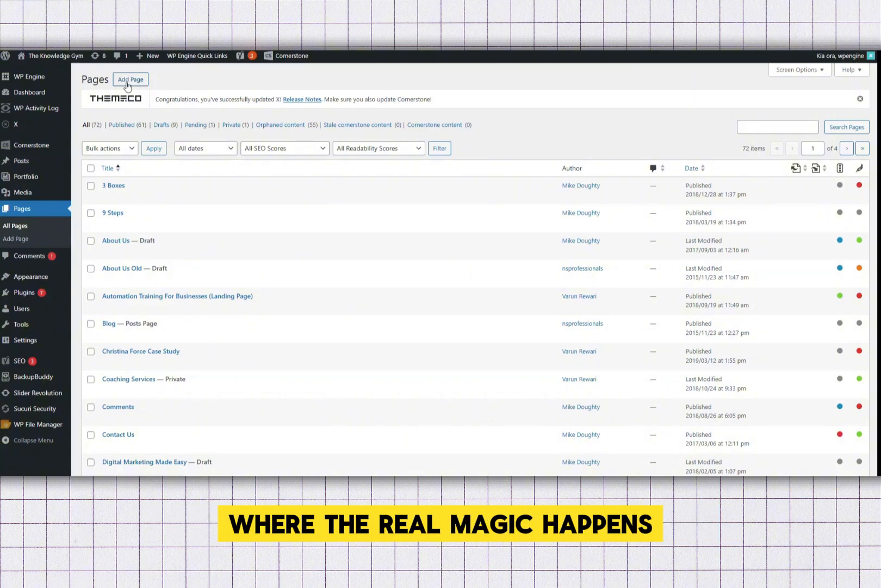
left_click(126, 86)
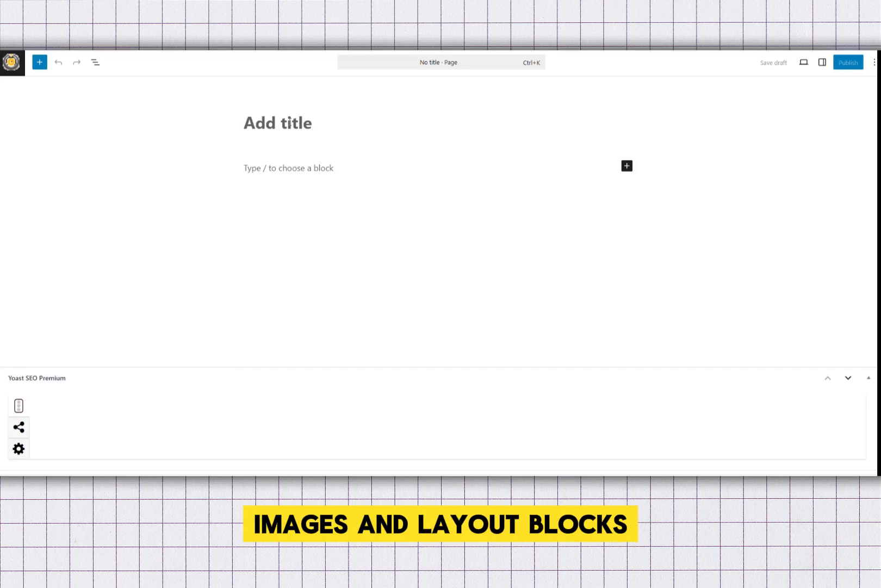
Look through the new page's settings sections and the block types available for its content
scroll(323, 170, "down", 5)
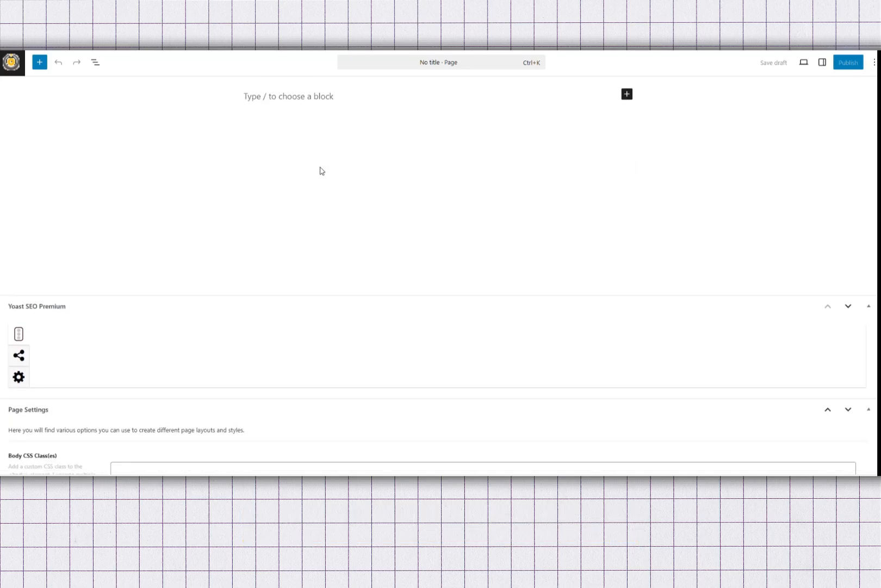
scroll(320, 170, "down", 10)
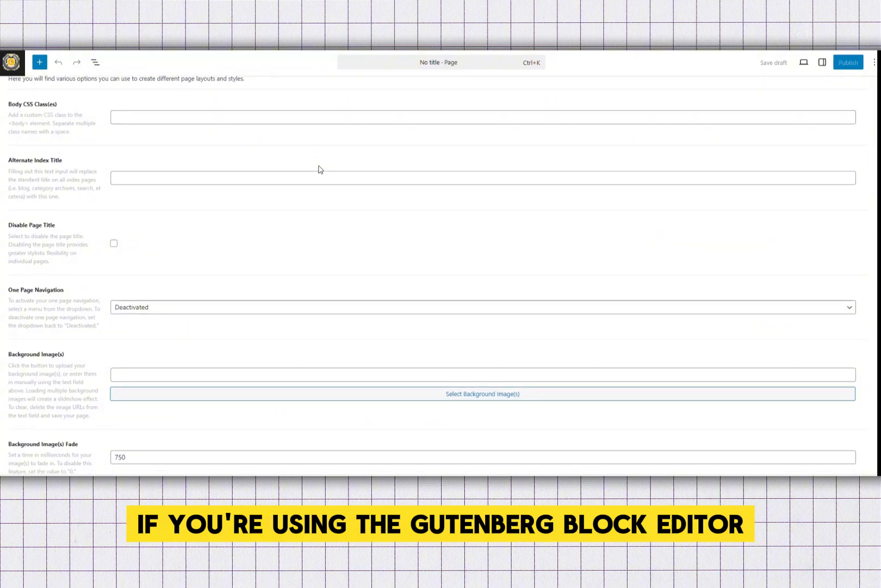
scroll(320, 169, "down", 1)
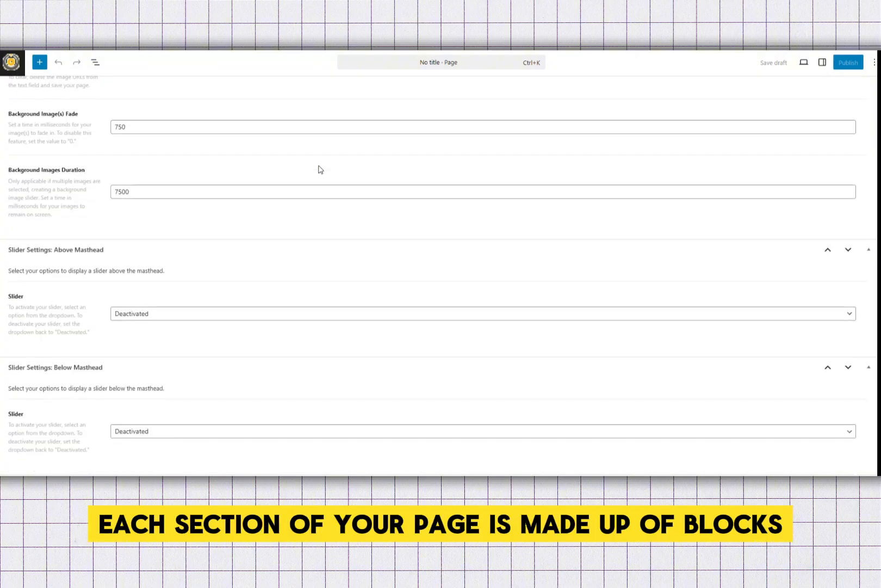
scroll(320, 169, "up", 15)
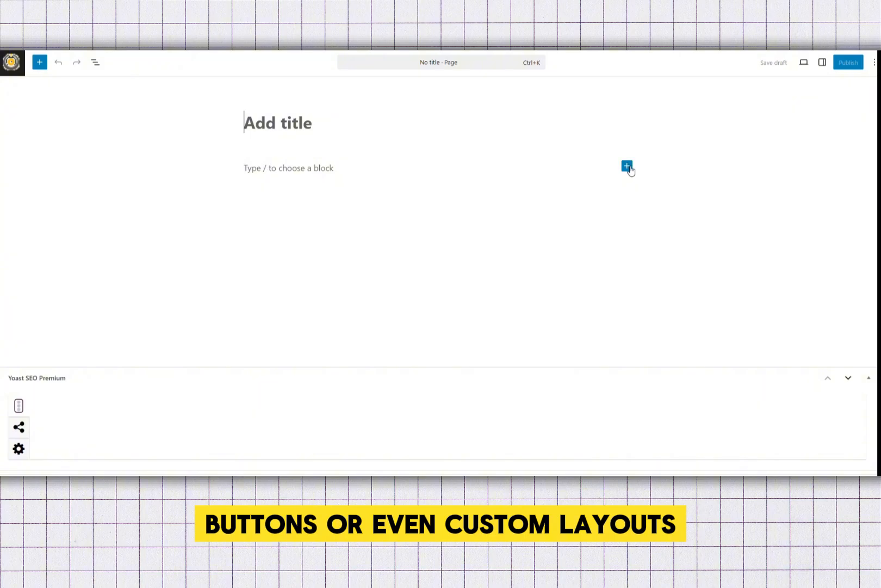
left_click(628, 166)
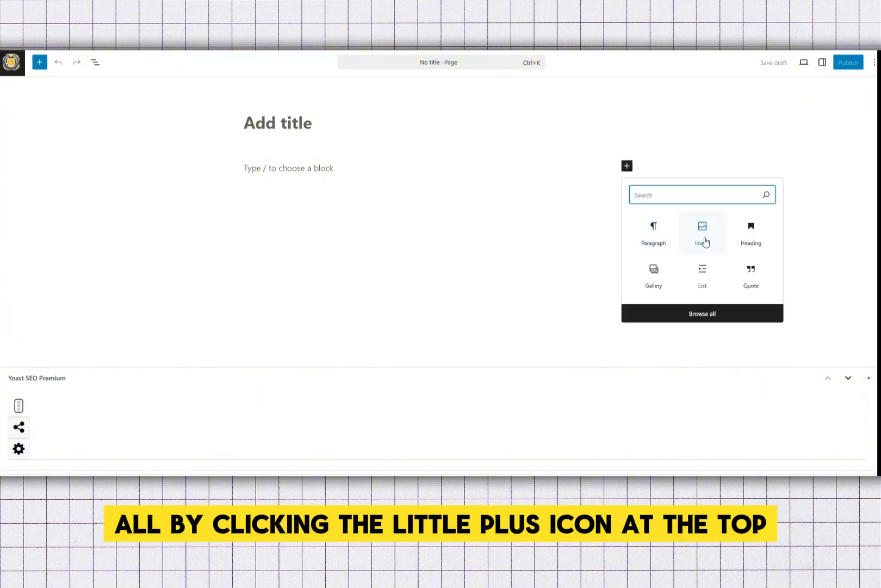
scroll(704, 238, "down", 2)
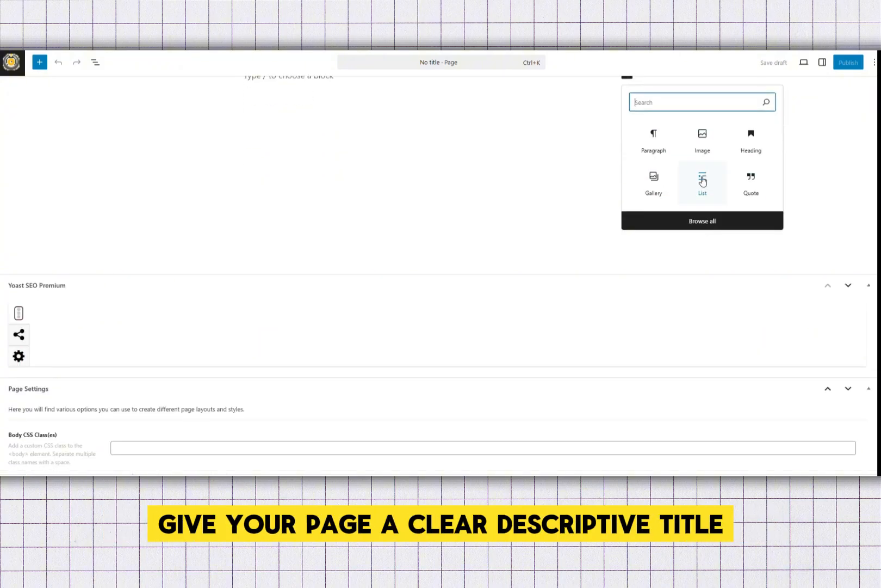
scroll(722, 189, "up", 1)
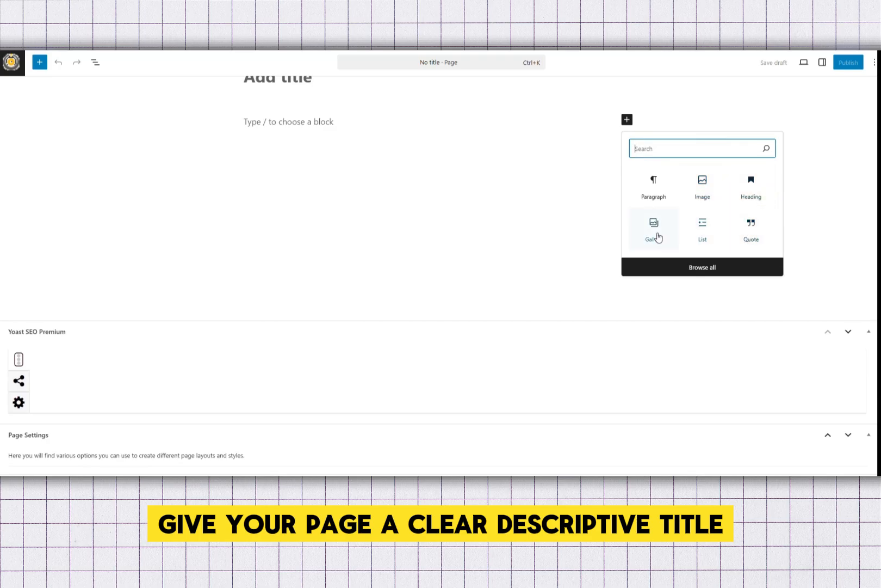
scroll(599, 226, "up", 1)
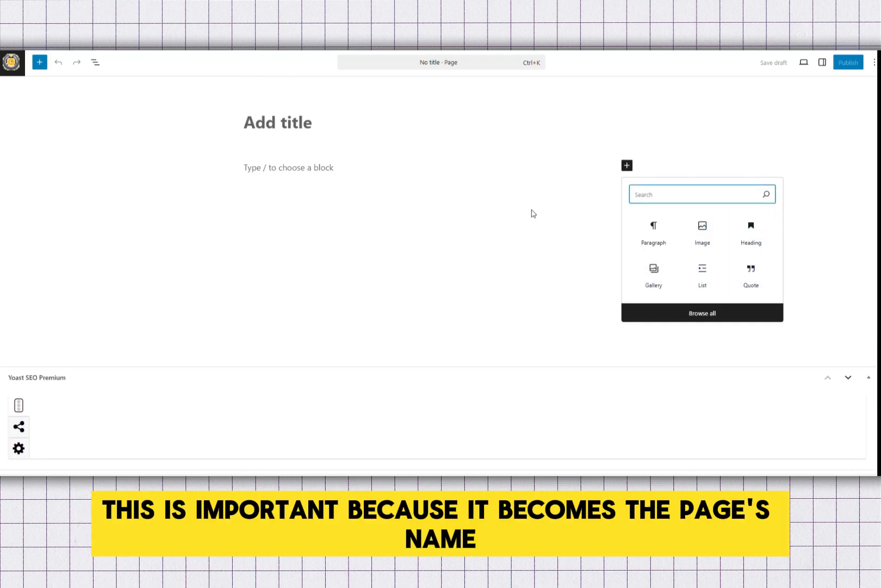
Title the new page "Support"
left_click(308, 124)
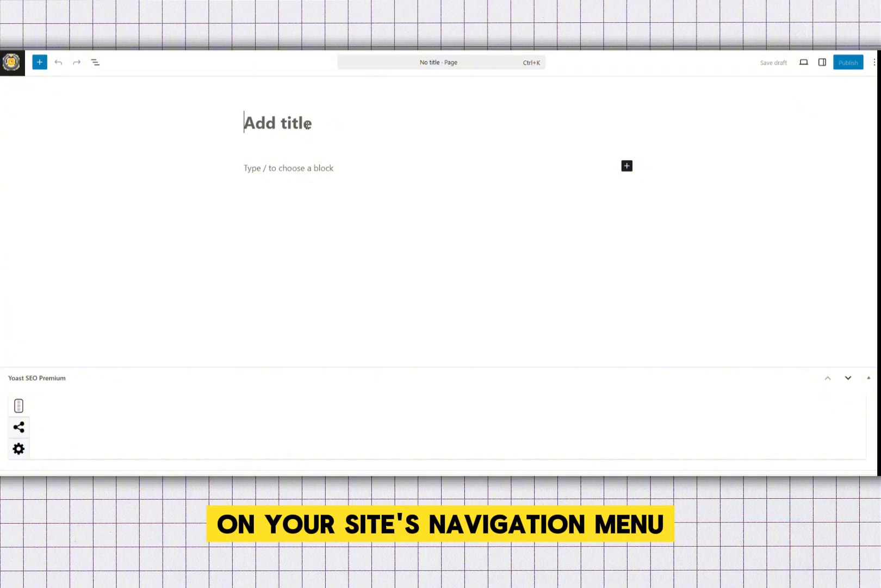
type("s")
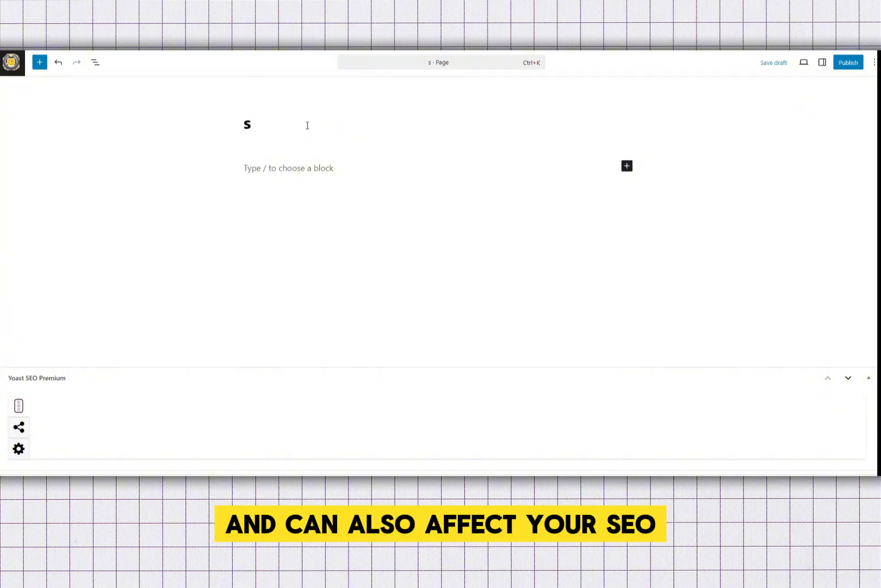
key("BackSpace")
type("S")
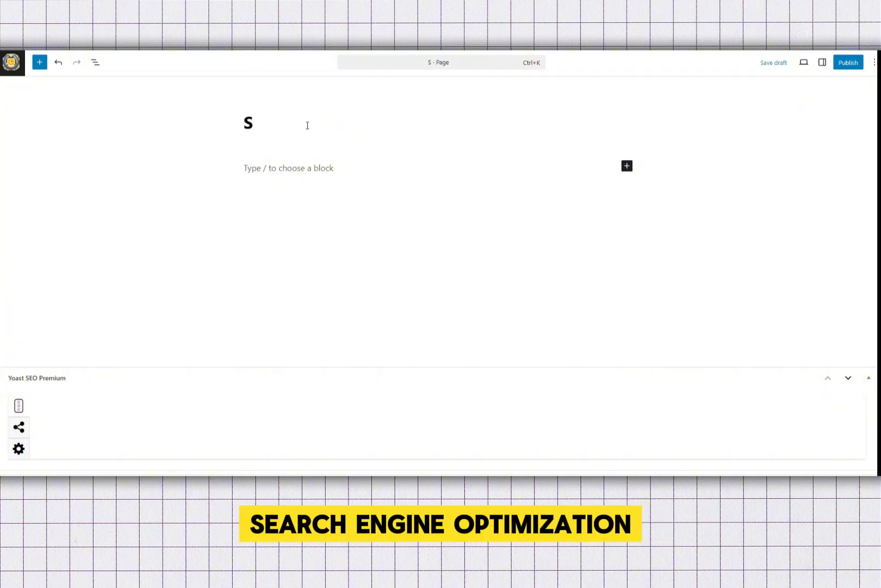
type("uppo")
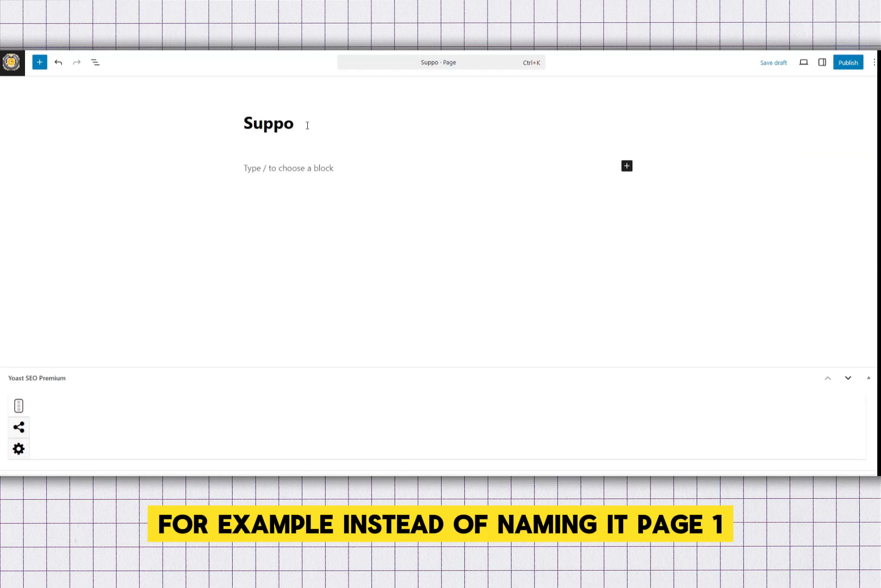
type("rt")
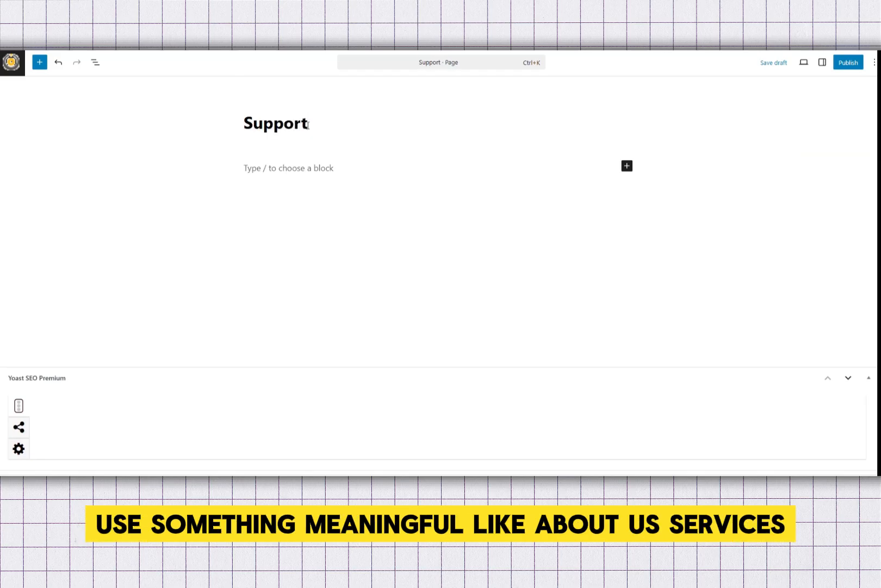
Replace the page title with "Contact"
double_click(271, 128)
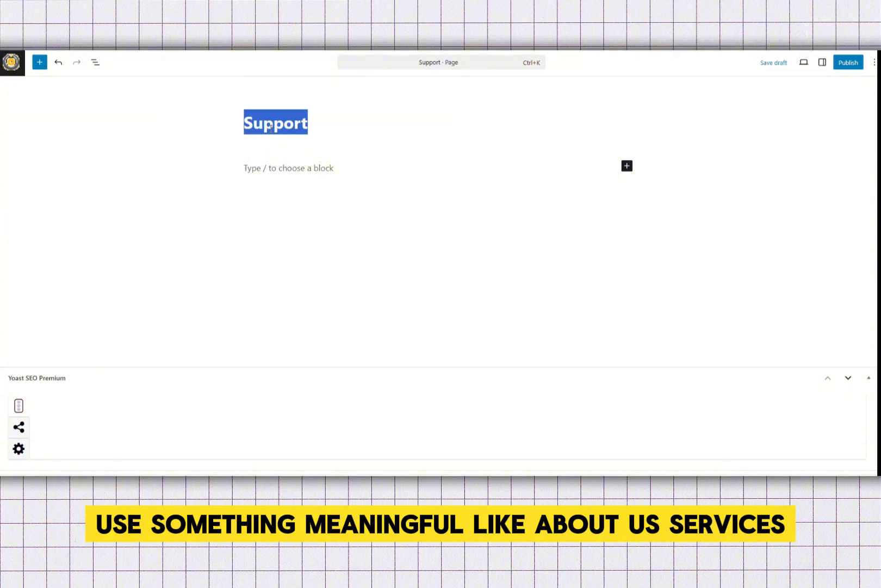
left_click(326, 125)
left_click_drag(326, 125, 242, 126)
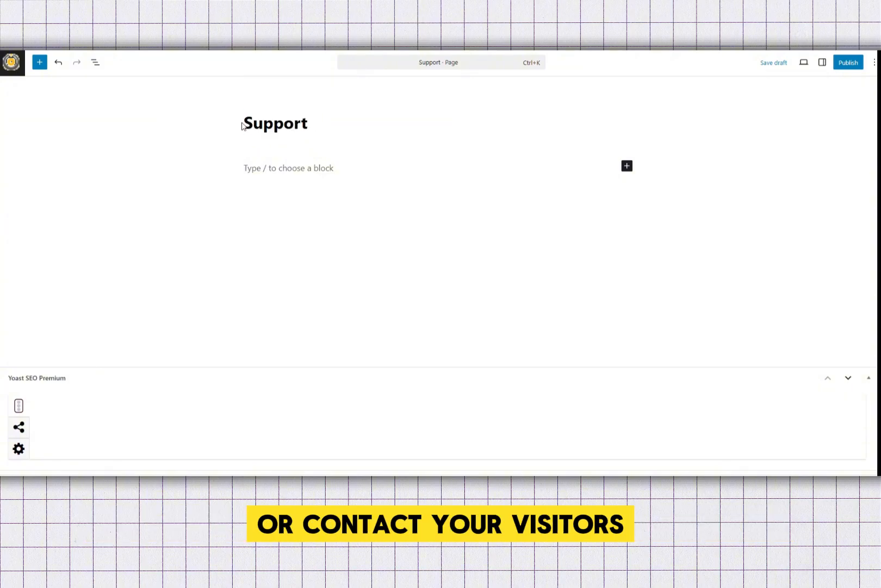
double_click(337, 123)
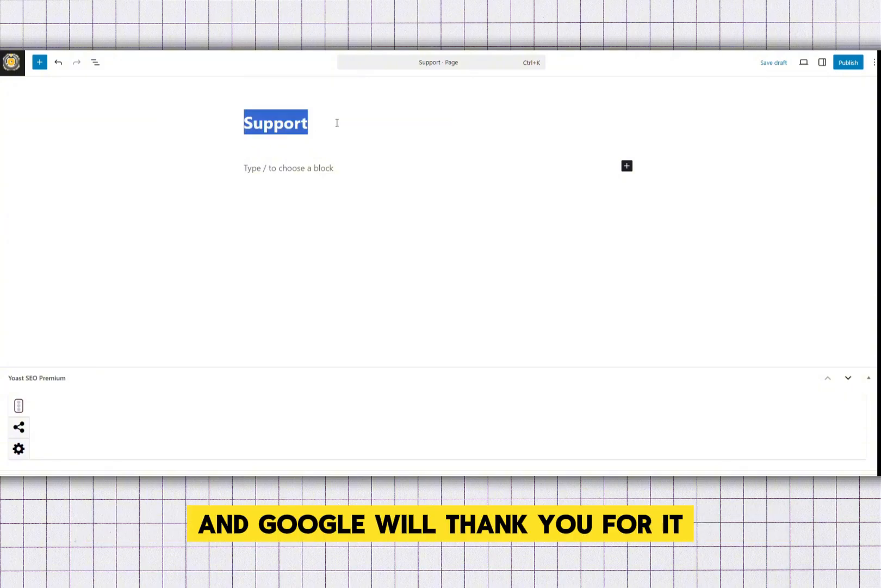
type("Co")
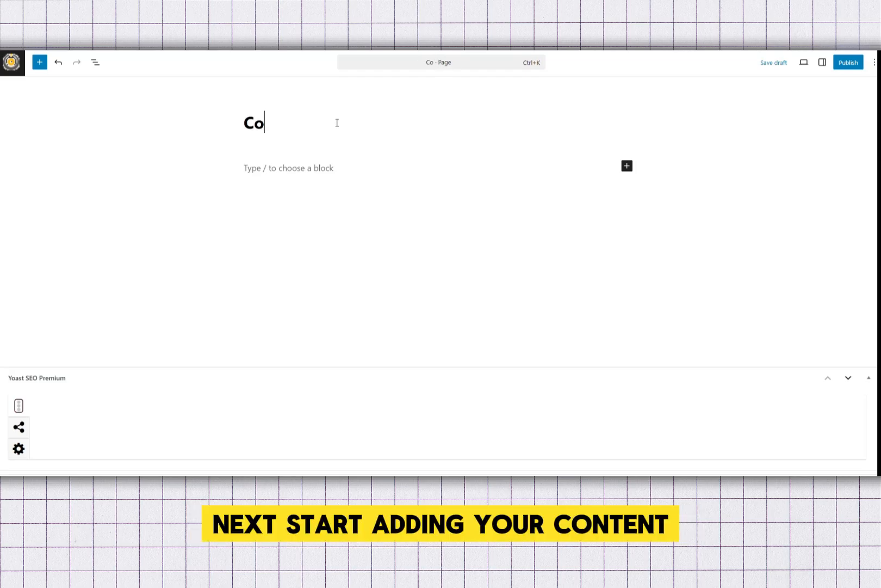
type("ntact")
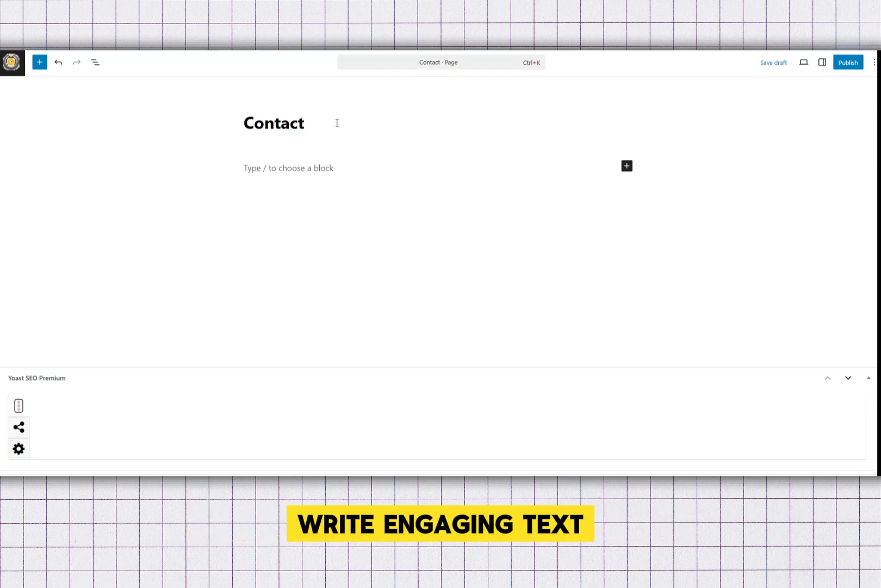
Add a paragraph below the title reading "we are happy to support you."
left_click(302, 170)
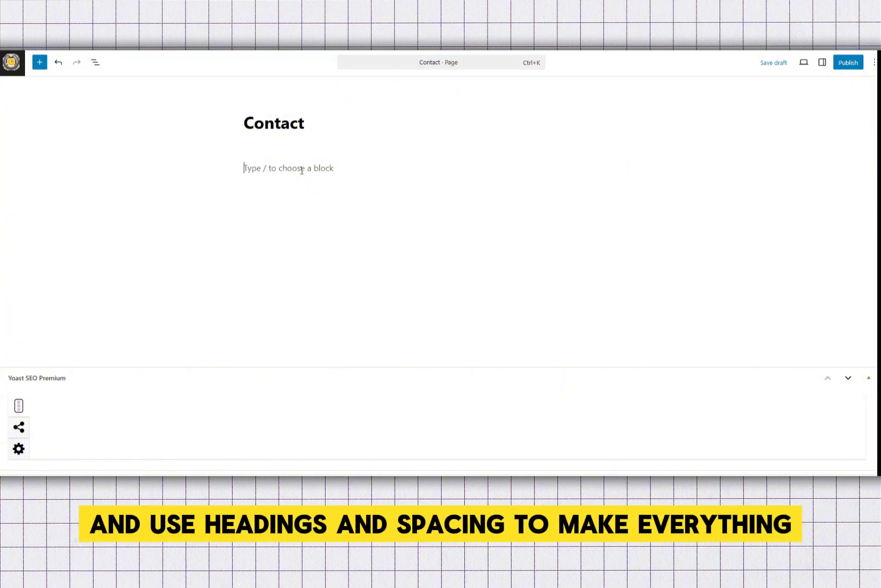
type("we are ha")
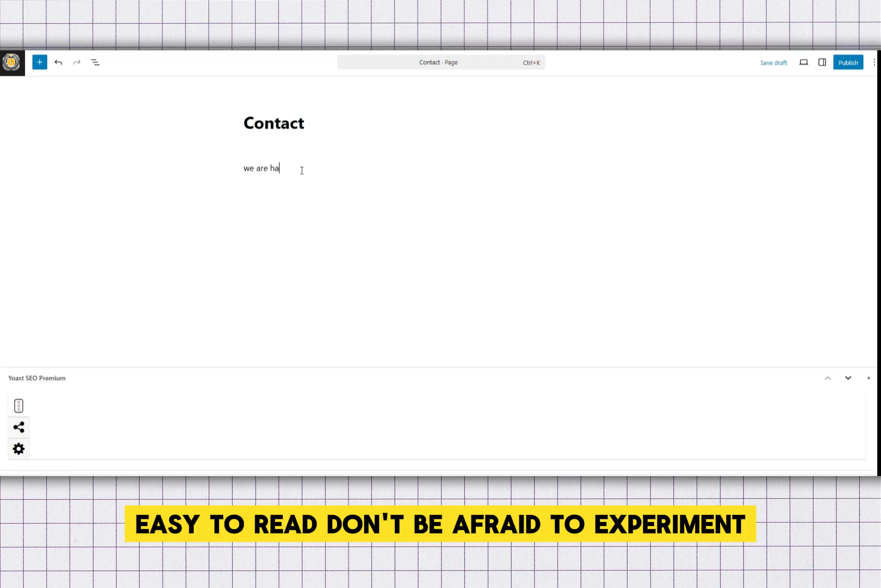
type("ppy to support")
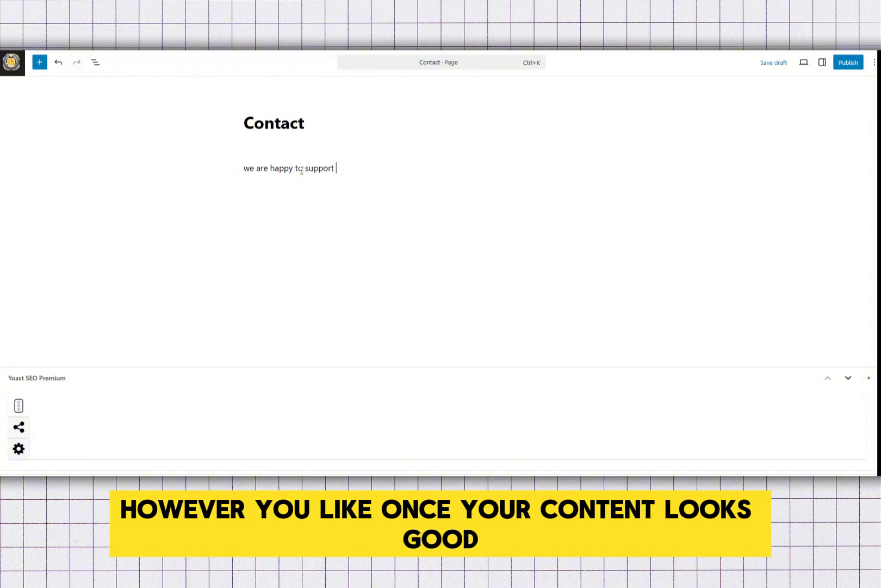
type("you")
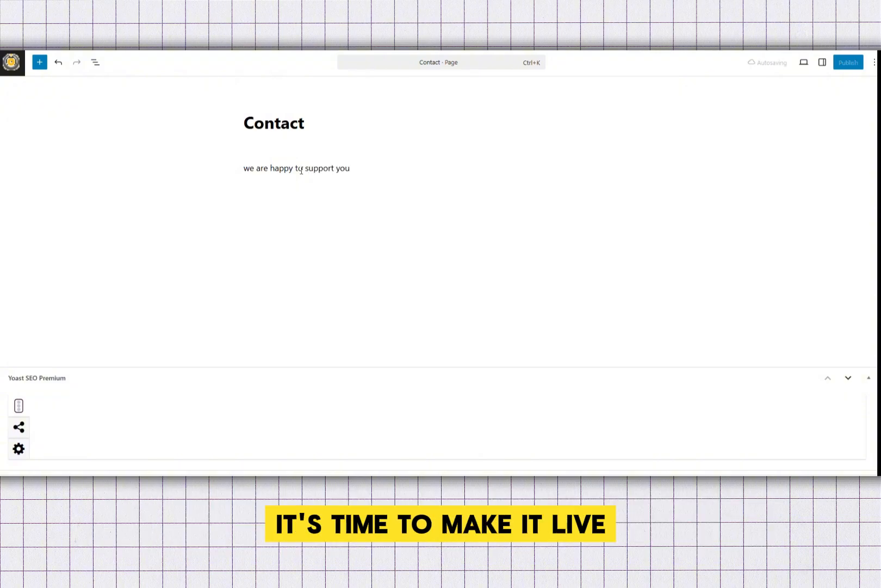
type(".")
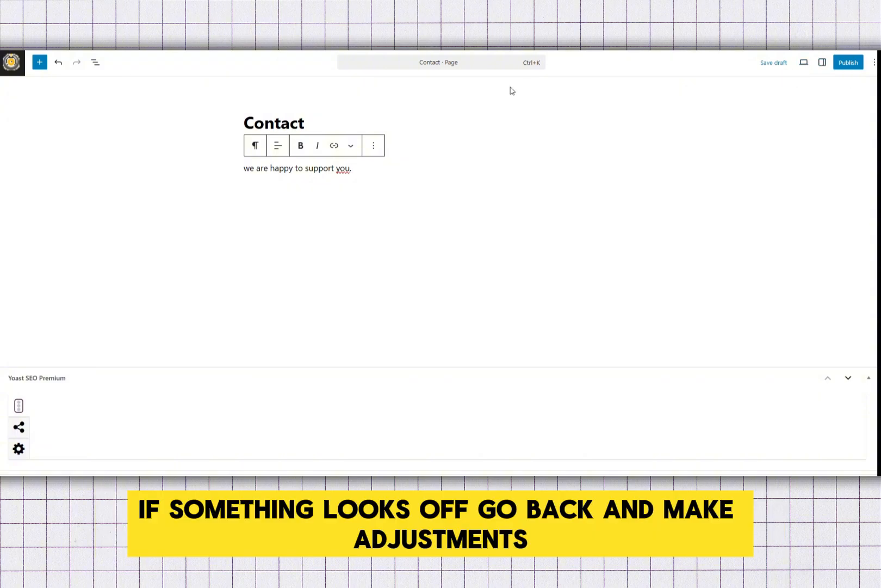
Preview the Contact page in a new tab and check its title and paragraph text
left_click(874, 64)
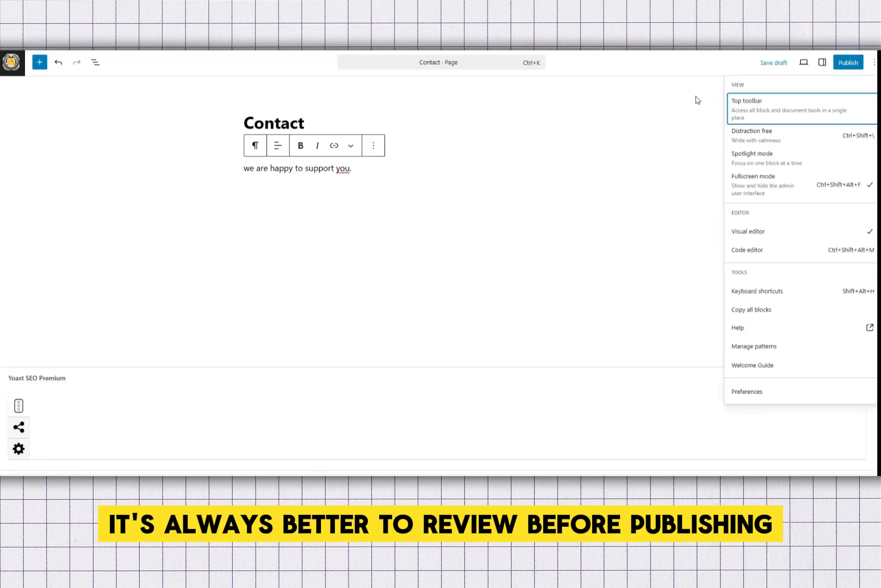
left_click(631, 112)
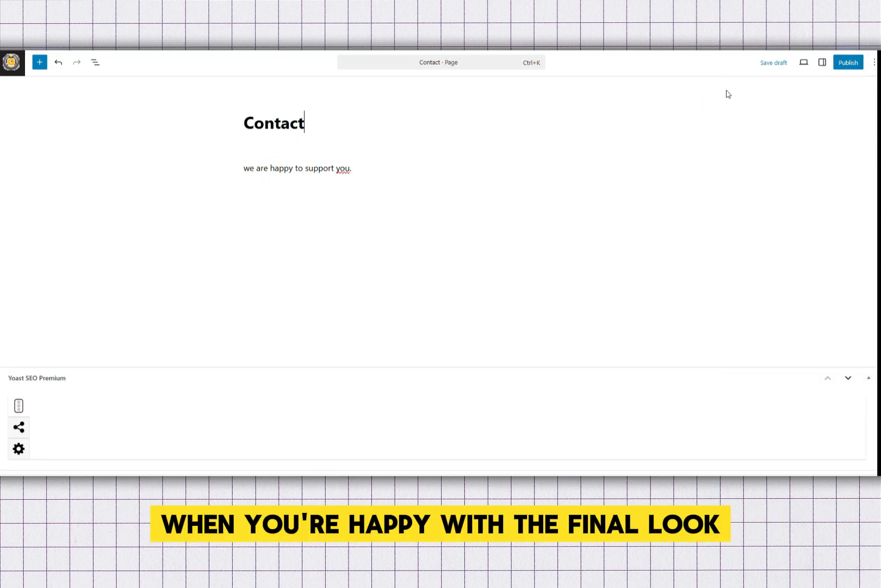
left_click(803, 65)
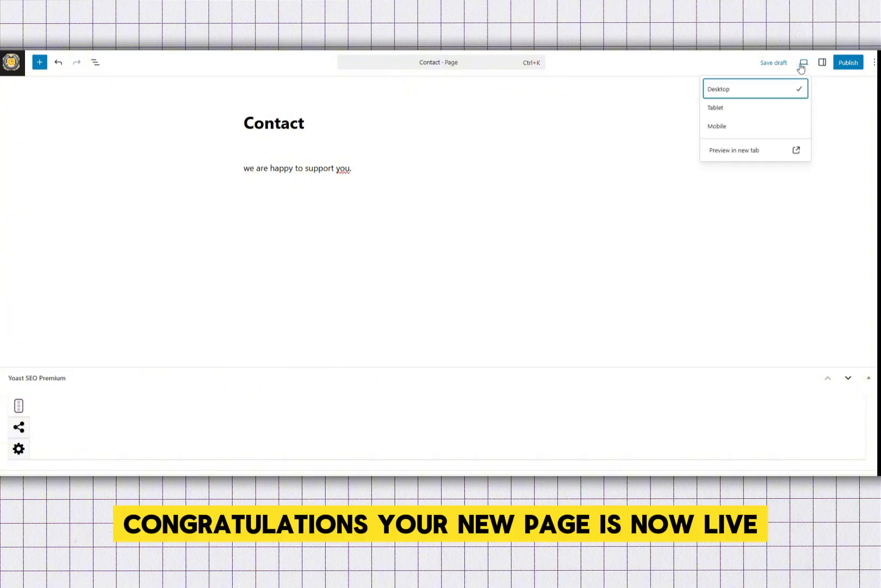
left_click(740, 155)
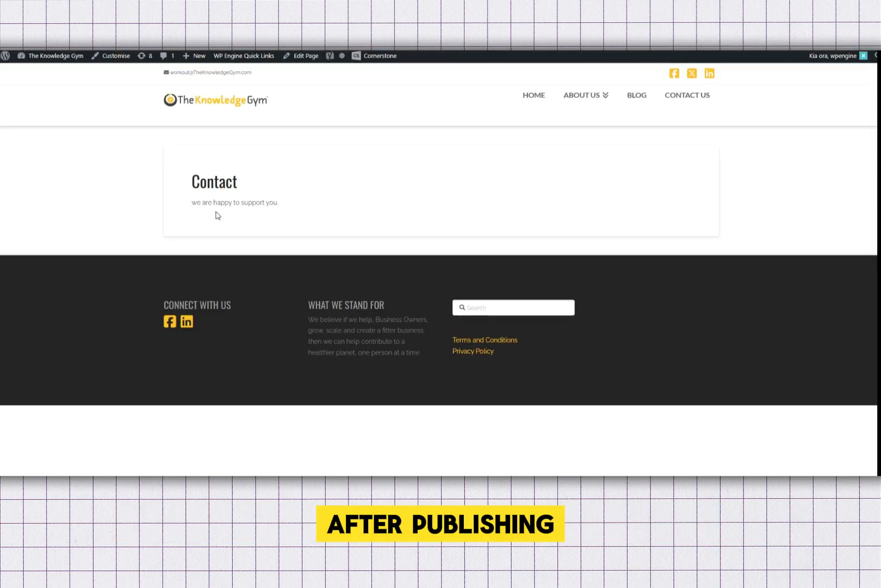
left_click_drag(289, 206, 151, 217)
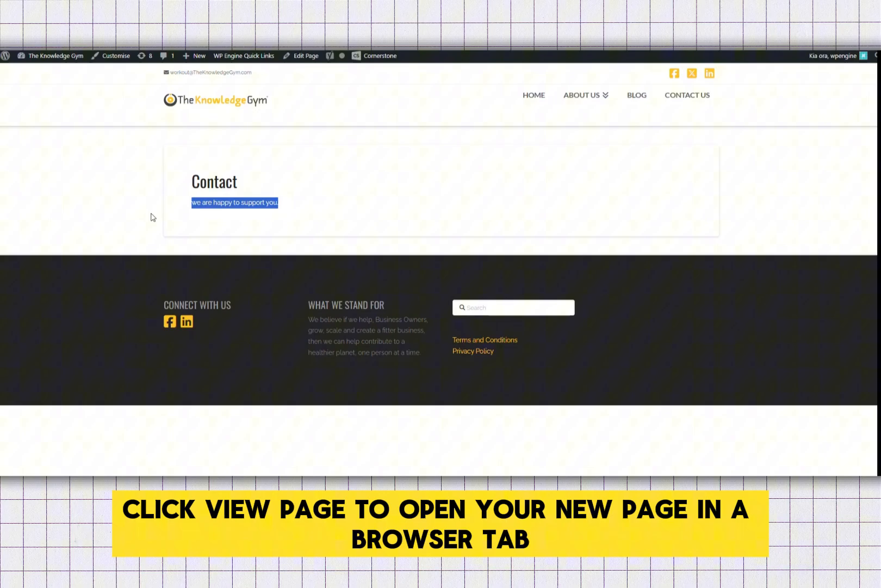
left_click(436, 205)
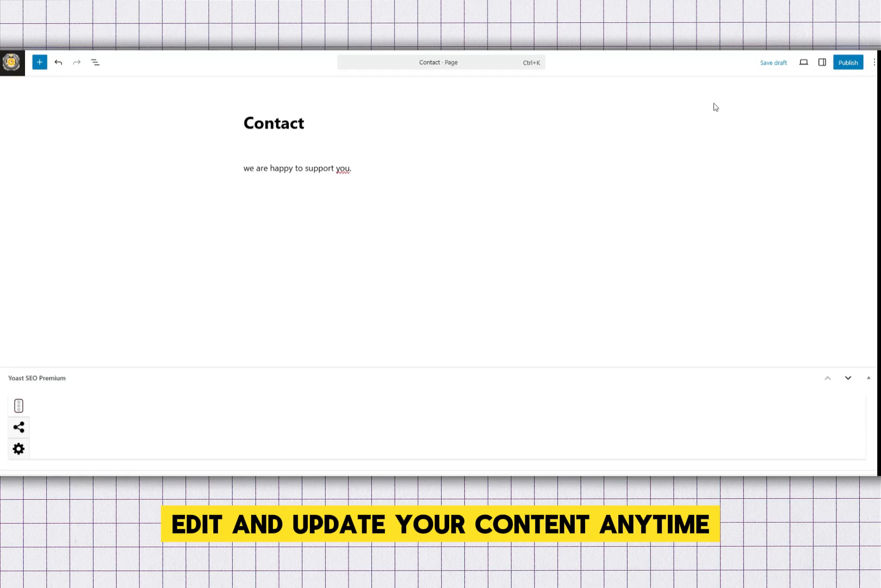
left_click(874, 64)
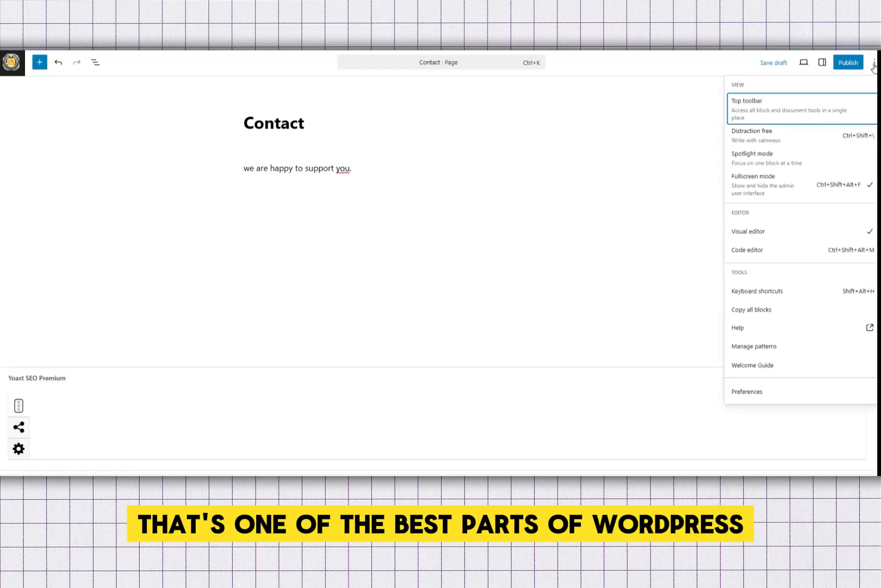
left_click(525, 148)
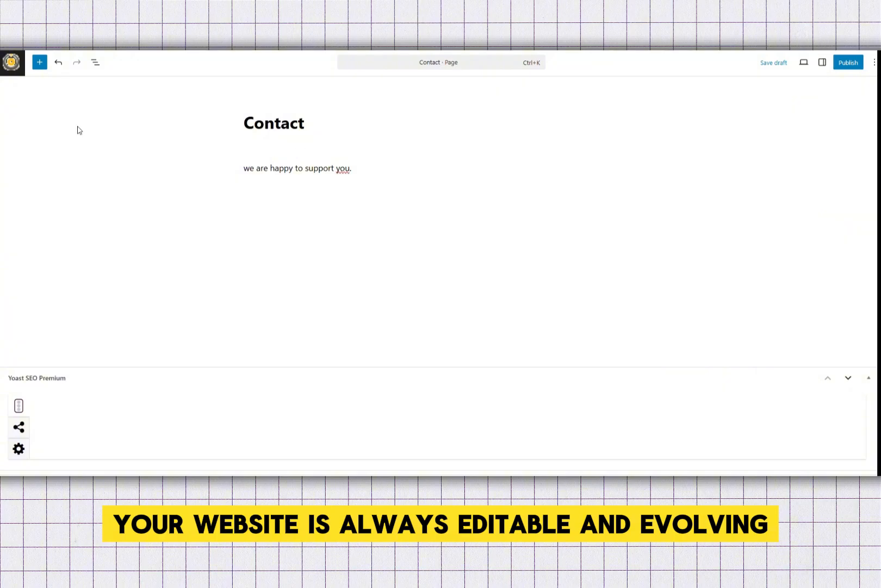
Undo all paragraph and title edits on the Contact page, back to the empty new page
left_click(57, 64)
left_click(57, 65)
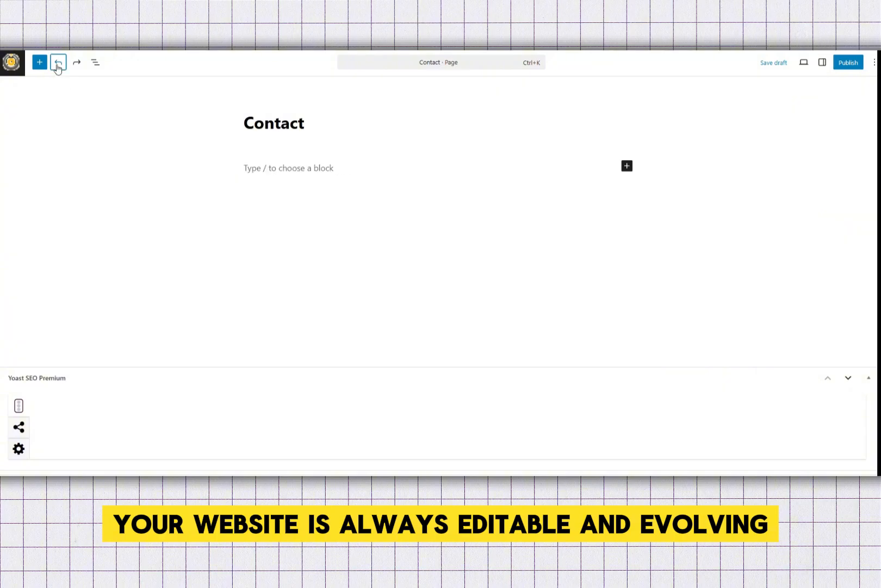
left_click(57, 66)
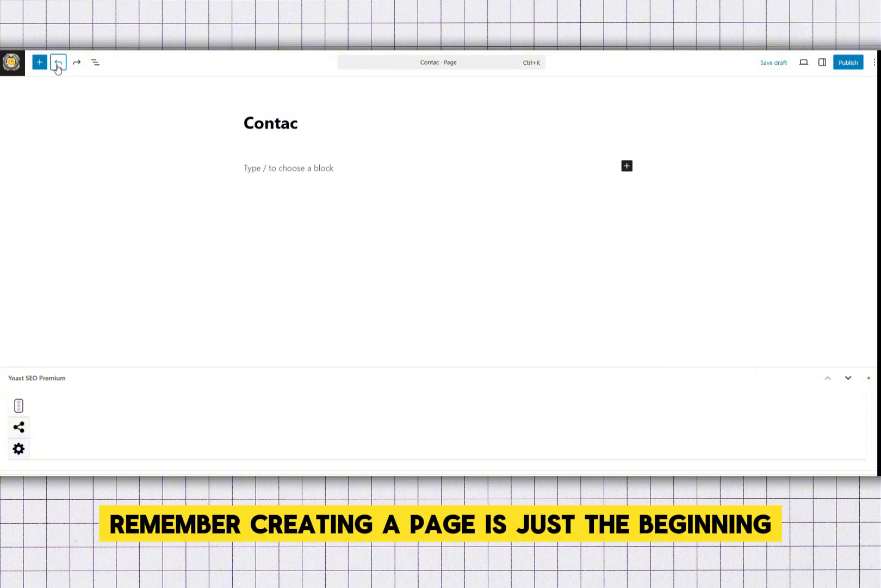
left_click(57, 65)
left_click(58, 66)
left_click(58, 65)
left_click(57, 66)
left_click(57, 65)
left_click(57, 65)
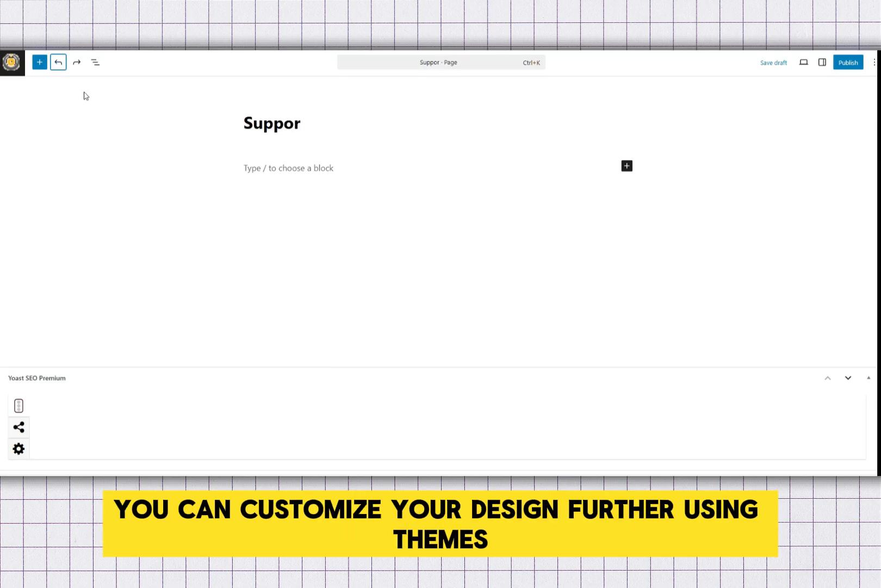
left_click(58, 65)
left_click(58, 64)
left_click(58, 65)
left_click(58, 64)
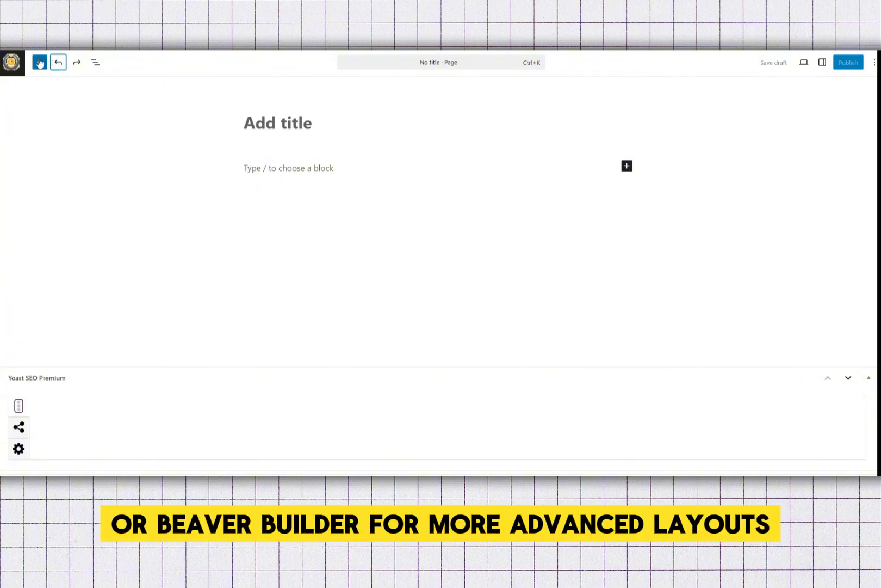
Leave the page editor without saving and move the Contact draft in the pages list to the Trash
left_click(11, 61)
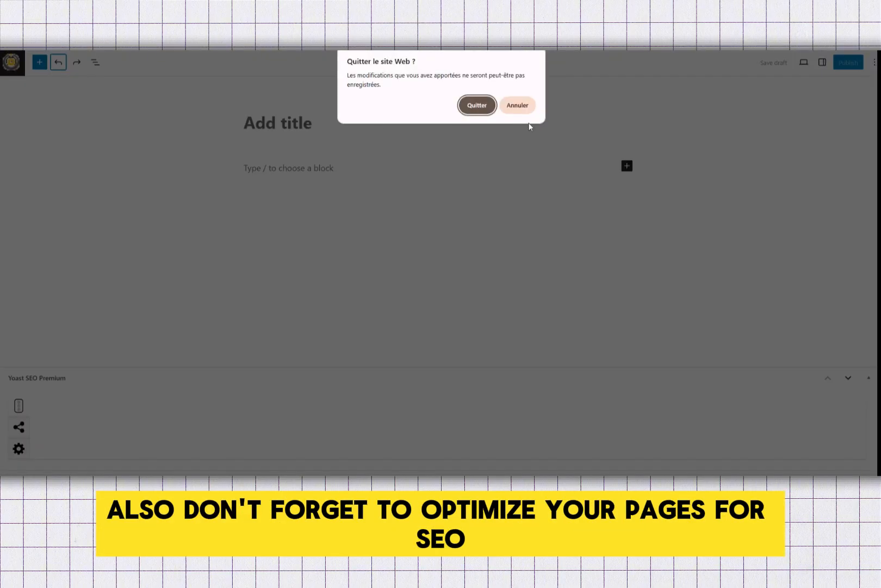
left_click(479, 105)
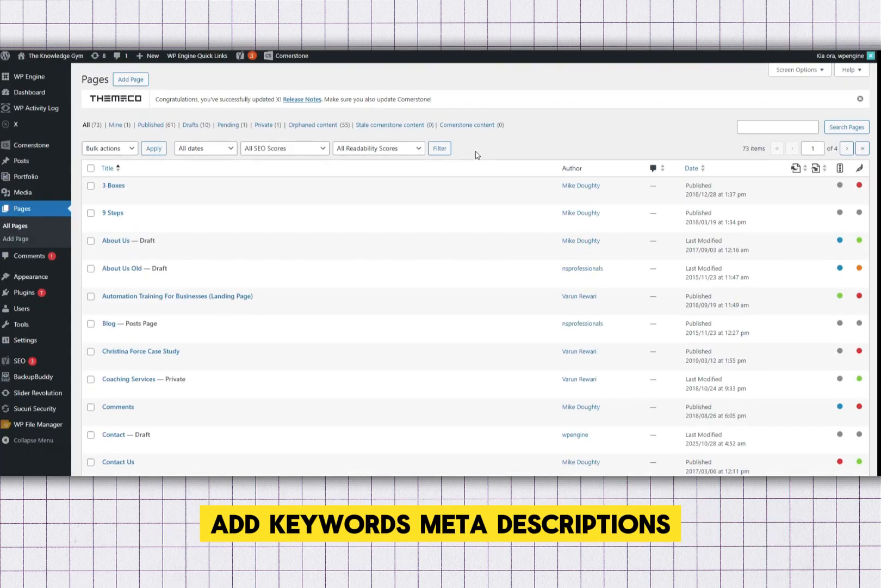
scroll(325, 195, "down", 3)
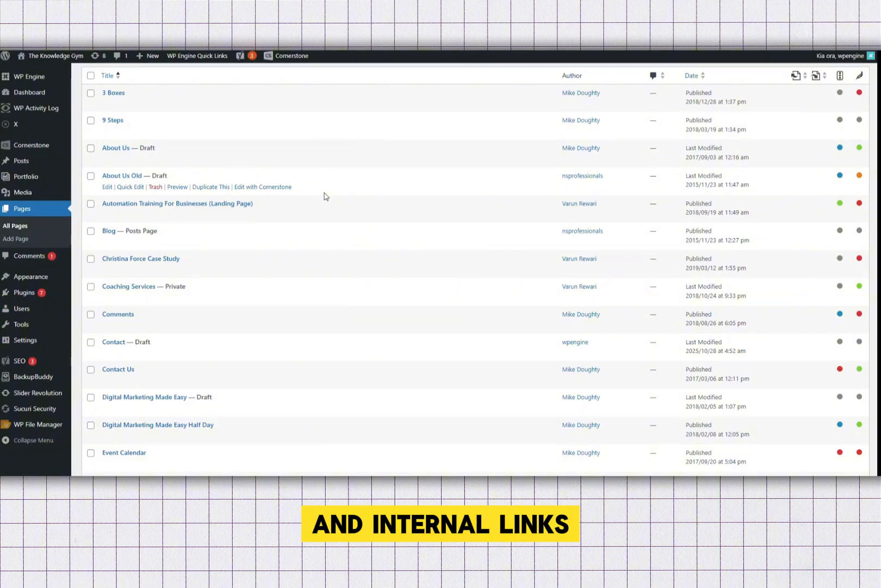
scroll(324, 195, "down", 3)
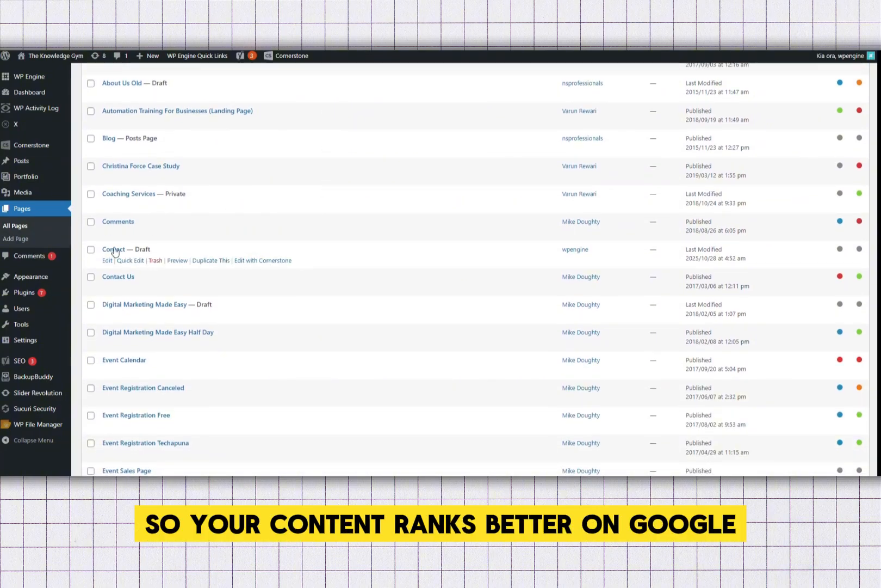
left_click(157, 261)
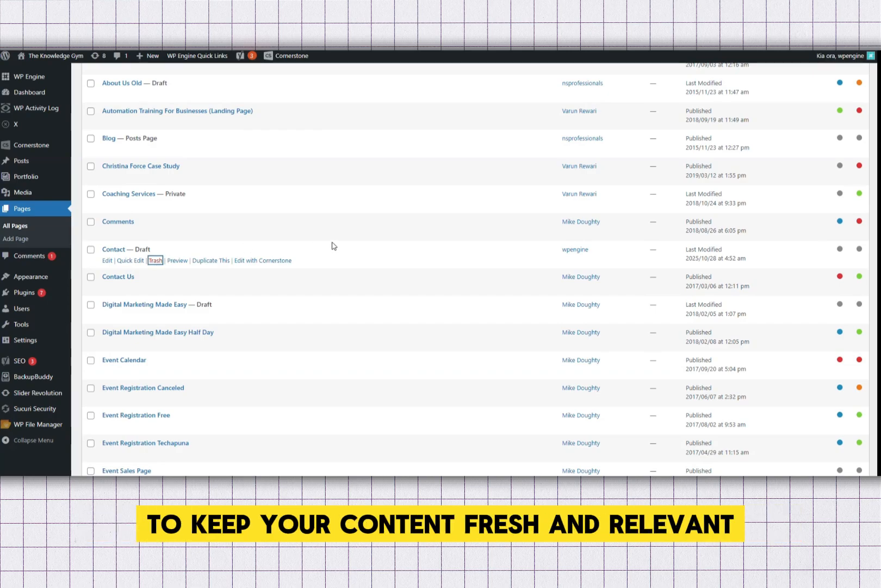
scroll(295, 254, "down", 4)
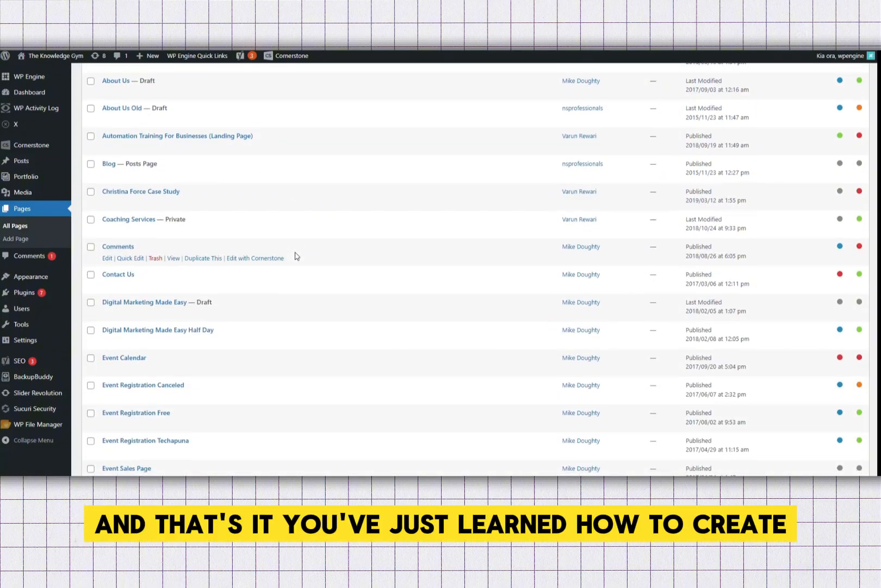
scroll(295, 256, "down", 2)
scroll(290, 250, "down", 2)
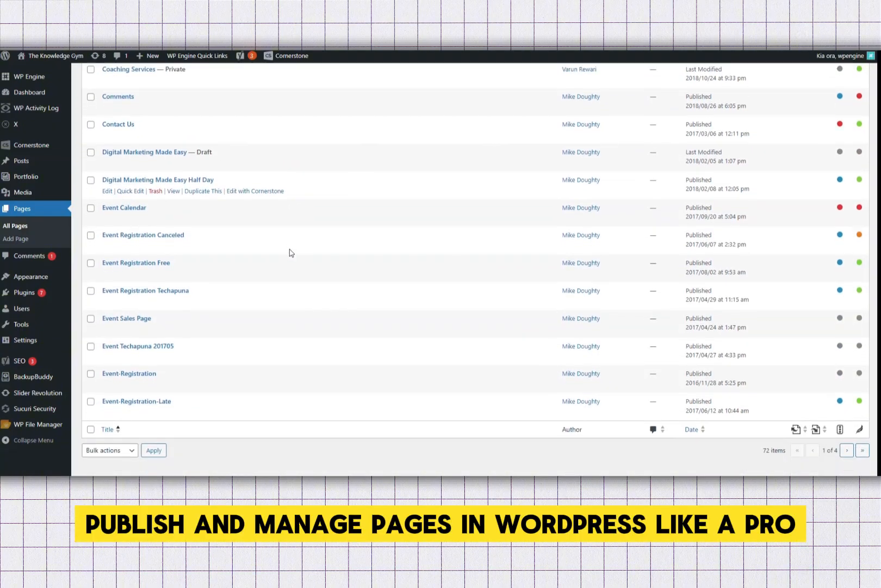
scroll(290, 249, "up", 4)
scroll(290, 252, "up", 3)
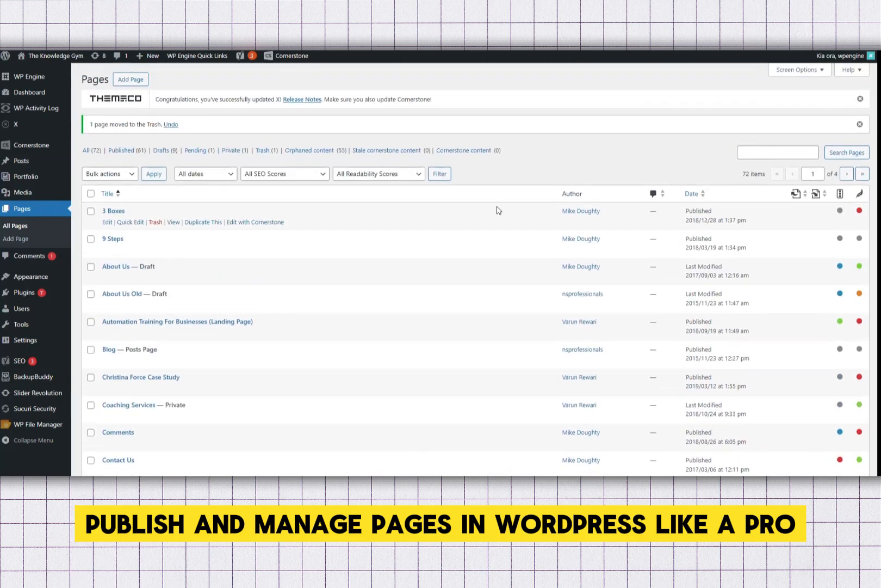